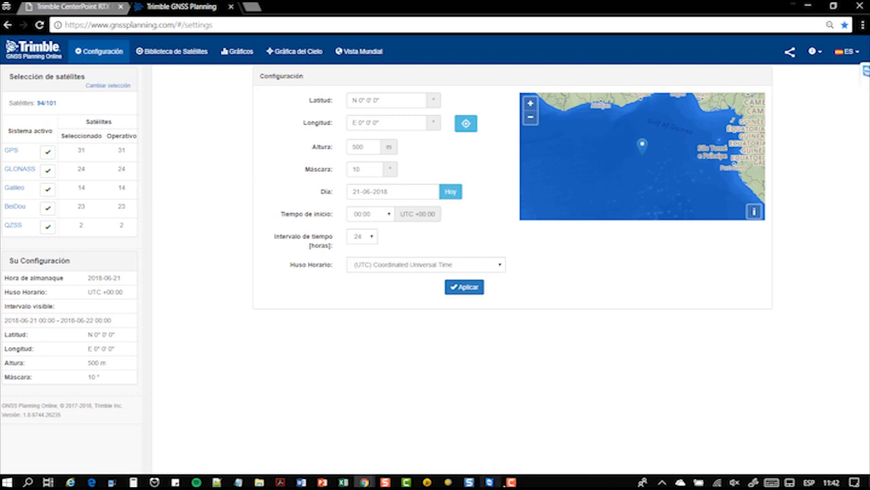
{"action": "left_click", "coordinate": [489, 482]}
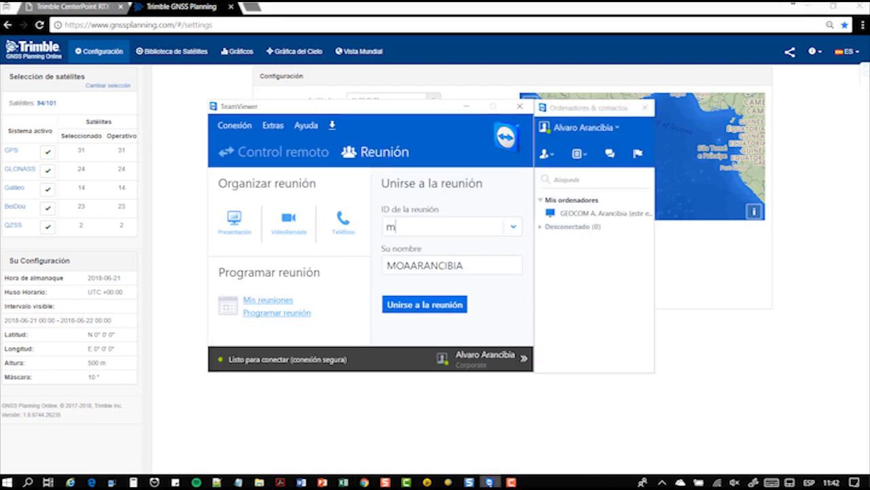
{"action": "left_click", "coordinate": [489, 482]}
{"action": "left_click", "coordinate": [469, 482]}
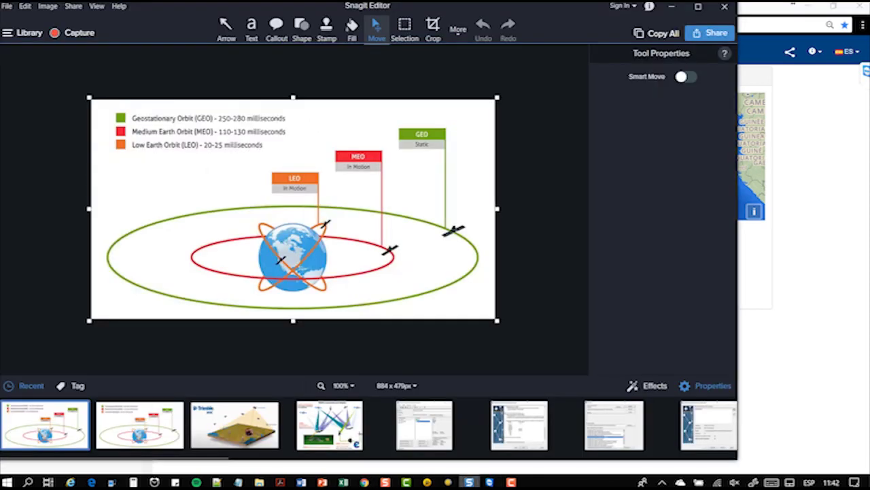
{"action": "left_click", "coordinate": [726, 7]}
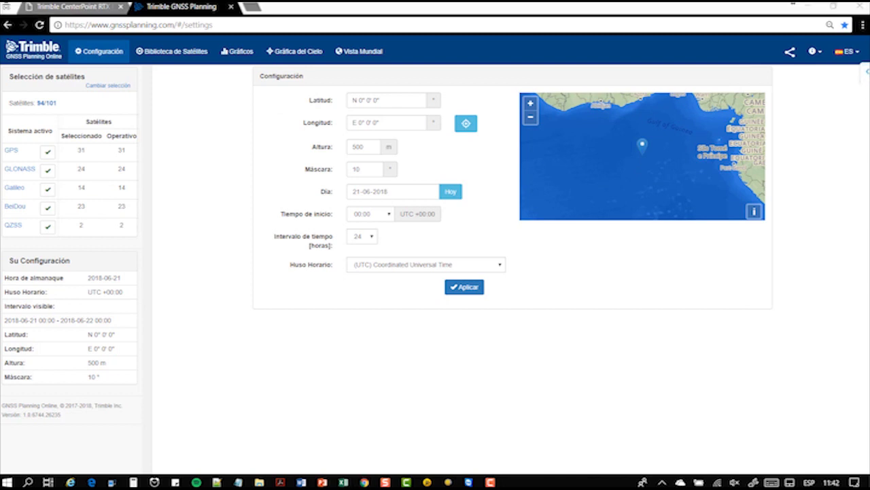
Switch the TeamViewer meeting's screen sharing to Ver pantalla and collapse the meeting panel
{"action": "left_click", "coordinate": [867, 70]}
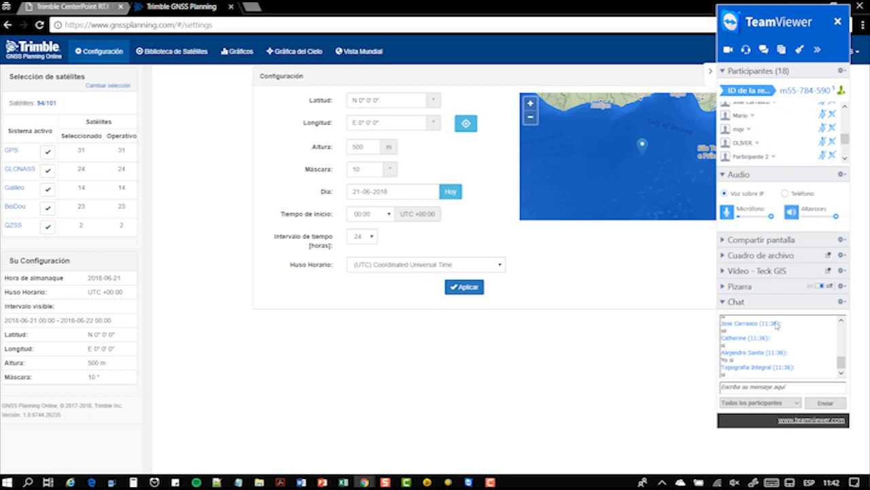
{"action": "left_click", "coordinate": [780, 241]}
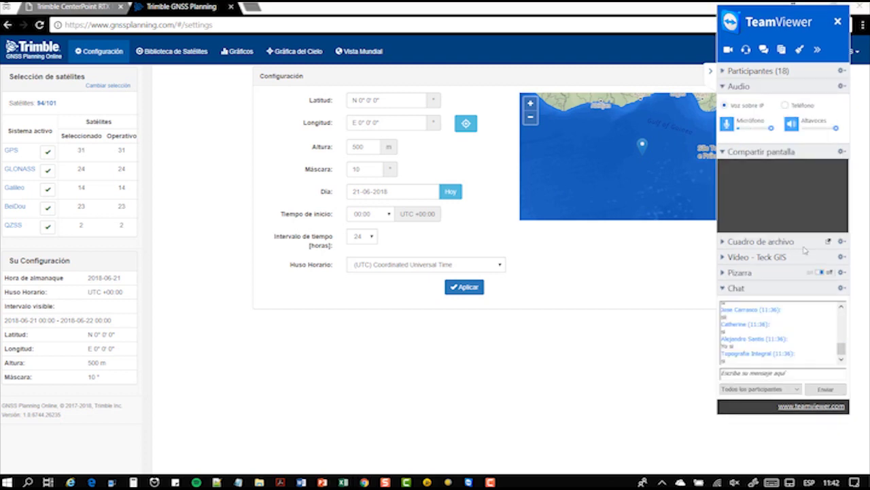
{"action": "left_click", "coordinate": [844, 152]}
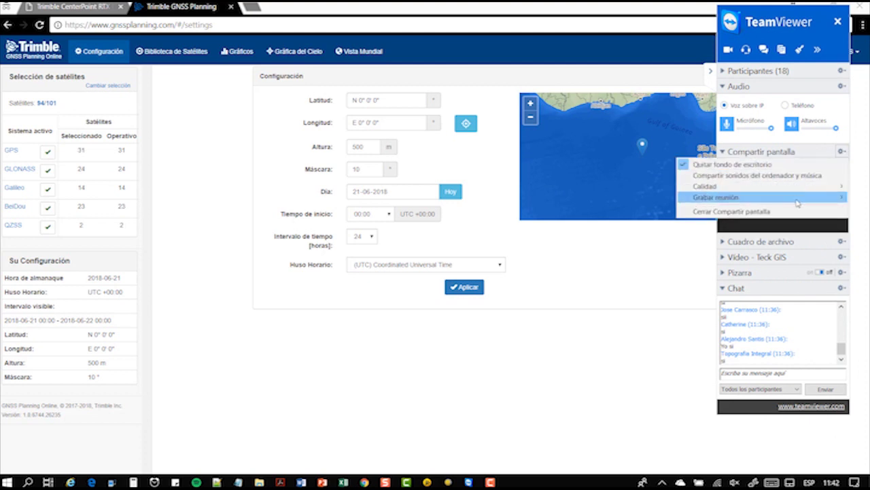
{"action": "left_click", "coordinate": [780, 163]}
{"action": "left_click", "coordinate": [779, 158]}
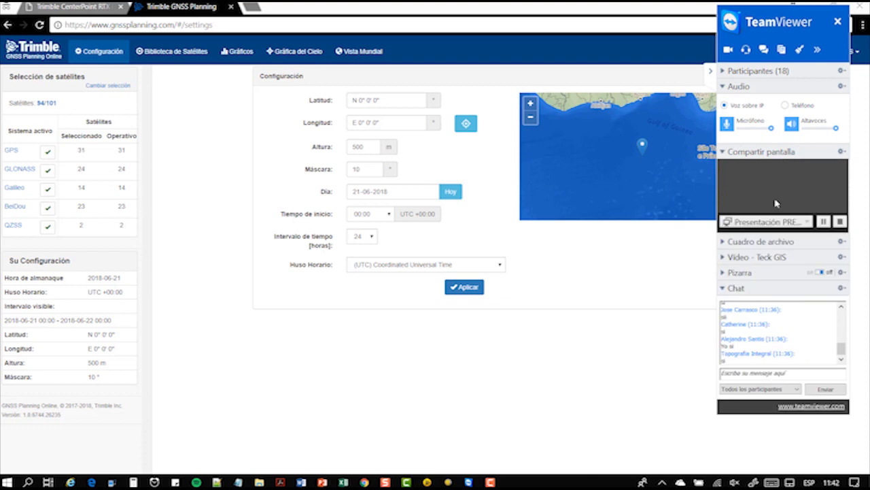
{"action": "left_click", "coordinate": [771, 222]}
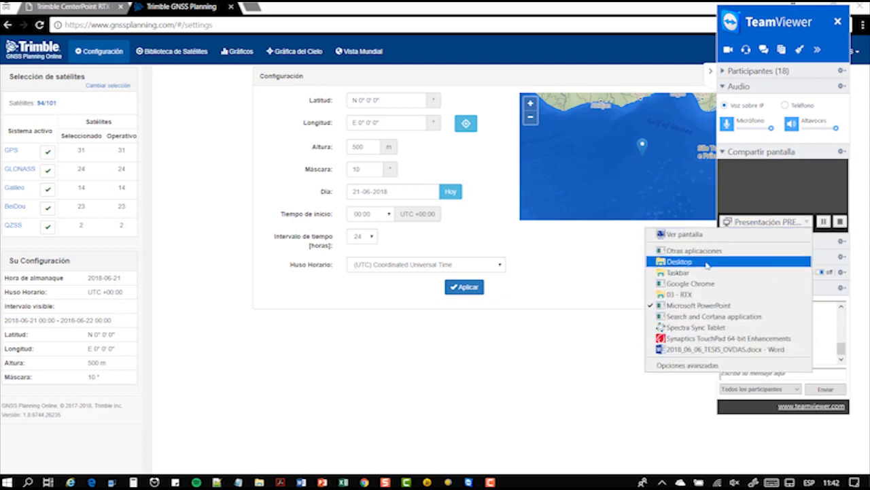
{"action": "left_click", "coordinate": [710, 240]}
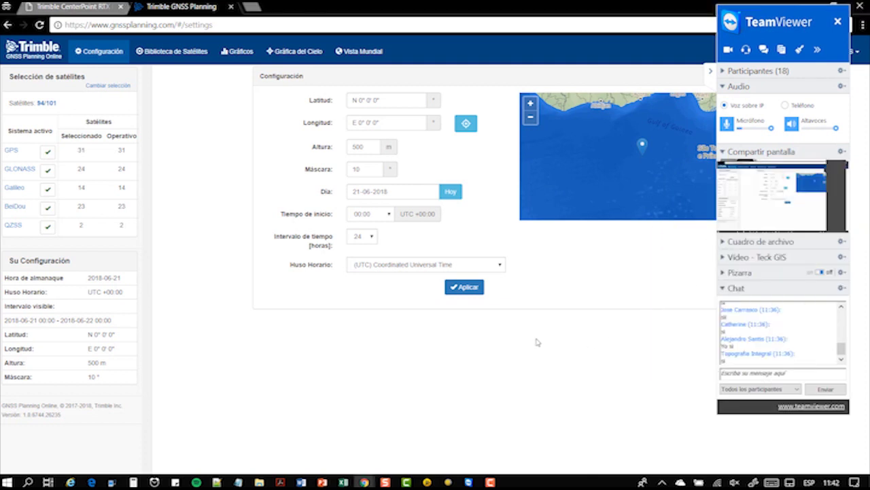
{"action": "left_click", "coordinate": [711, 71]}
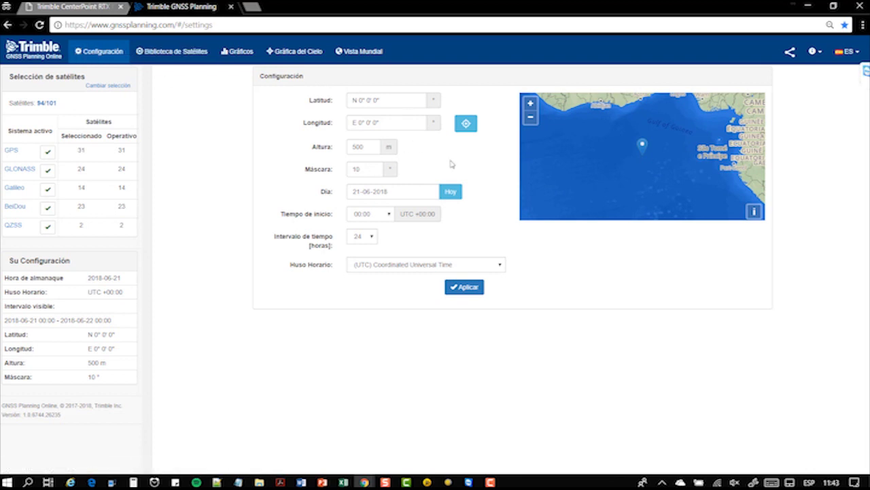
Fill in the latitude and longitude by detecting the current location, allowing the site to determine it
{"action": "left_click", "coordinate": [394, 100]}
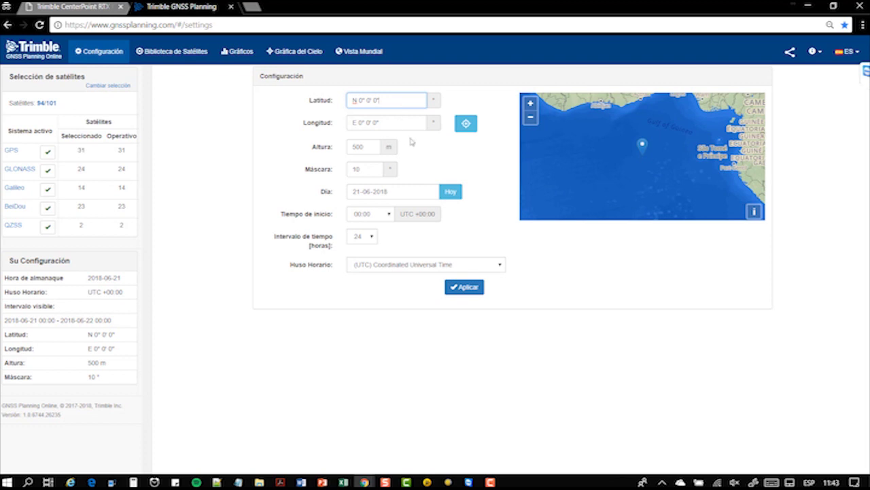
{"action": "left_click_drag", "start_coordinate": [380, 100], "coordinate": [346, 102]}
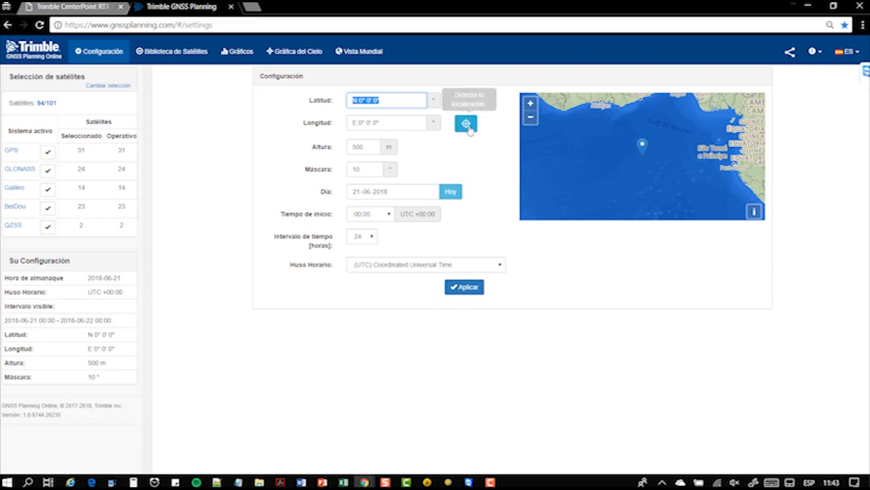
{"action": "left_click", "coordinate": [469, 129]}
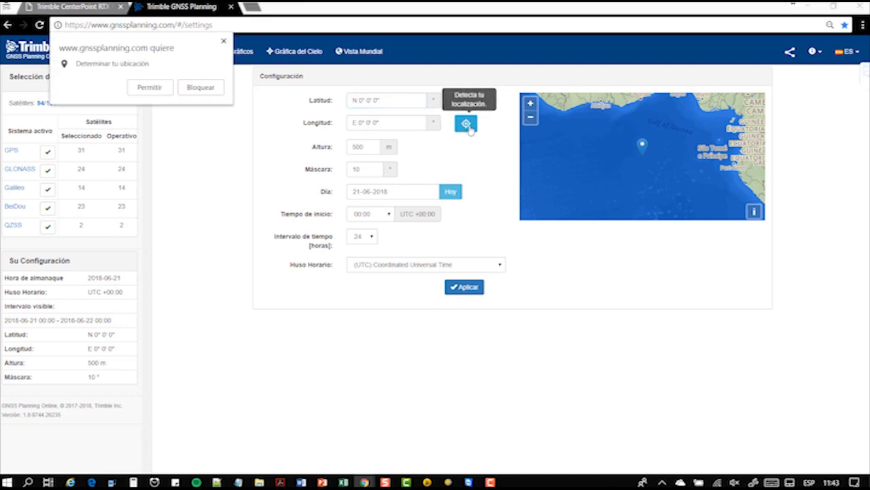
{"action": "left_click", "coordinate": [149, 89]}
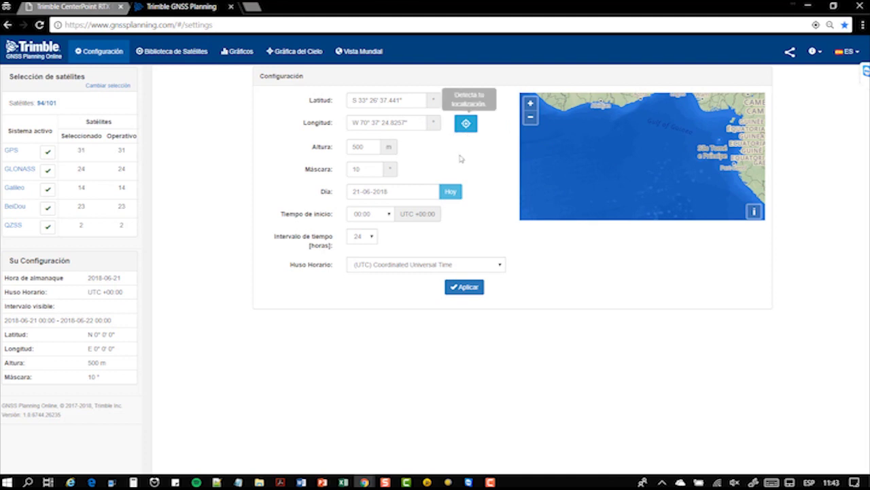
Set the planning day to 22-06-2018
{"action": "left_click", "coordinate": [401, 195]}
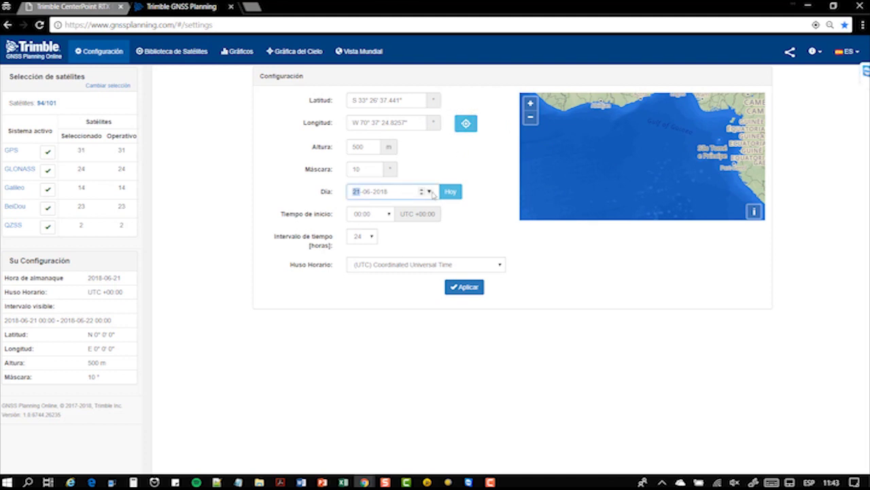
{"action": "left_click", "coordinate": [430, 192]}
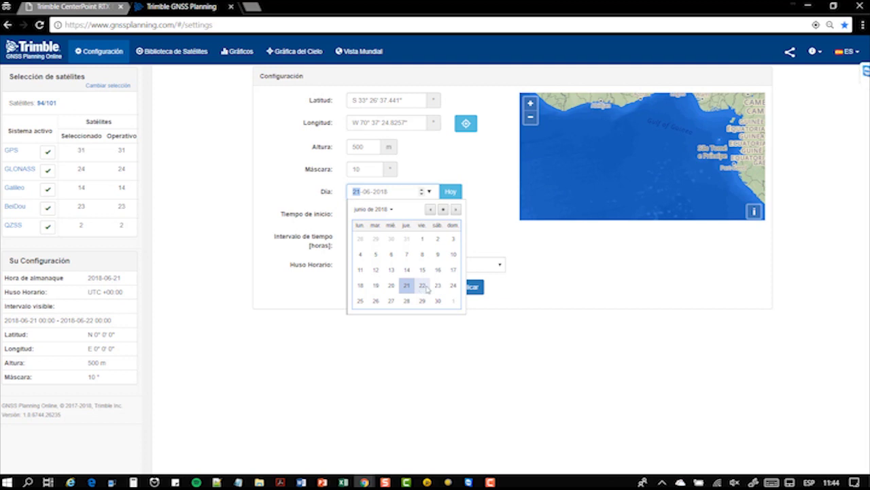
{"action": "left_click", "coordinate": [423, 286]}
{"action": "left_click", "coordinate": [389, 193]}
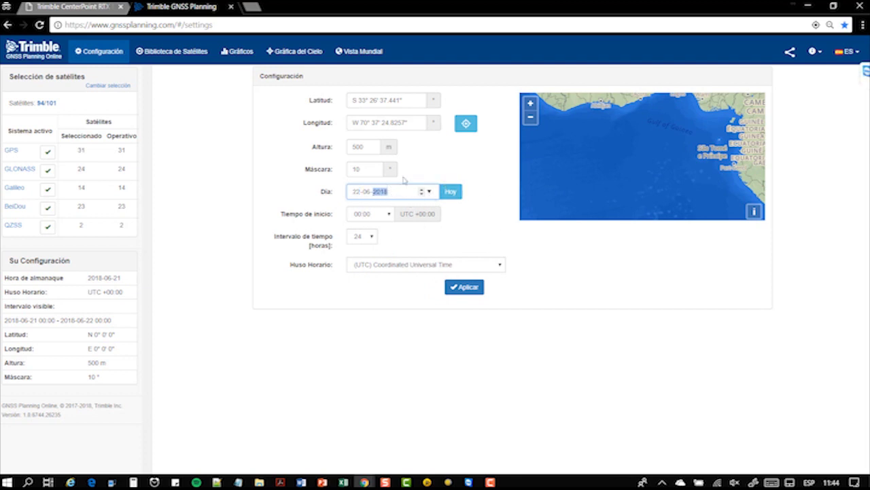
{"action": "left_click", "coordinate": [423, 157]}
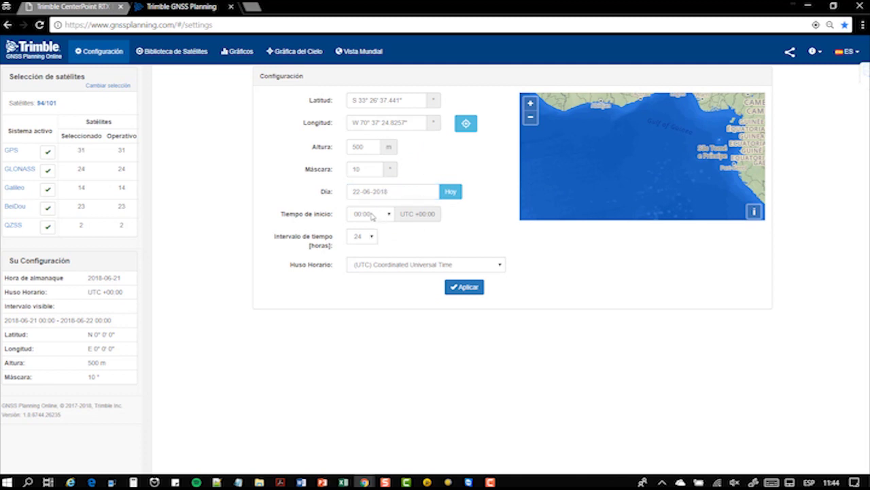
Keep the start time at 00:00 and set the time interval to 12 hours
{"action": "left_click", "coordinate": [386, 215]}
{"action": "left_click", "coordinate": [372, 234]}
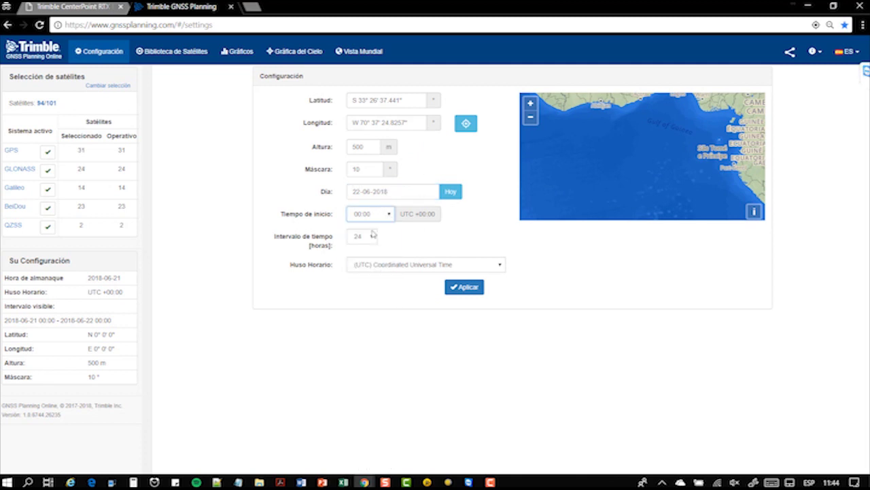
{"action": "left_click", "coordinate": [367, 237]}
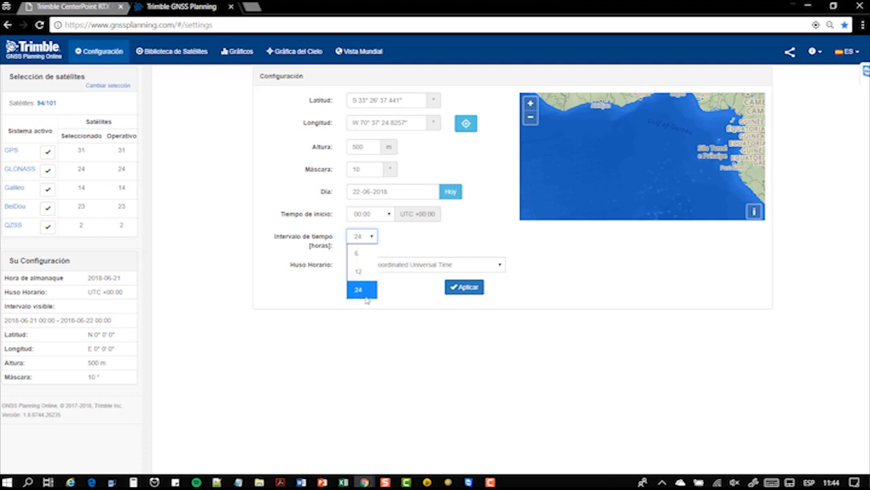
{"action": "left_click", "coordinate": [365, 259]}
{"action": "left_click", "coordinate": [361, 236]}
{"action": "left_click", "coordinate": [359, 273]}
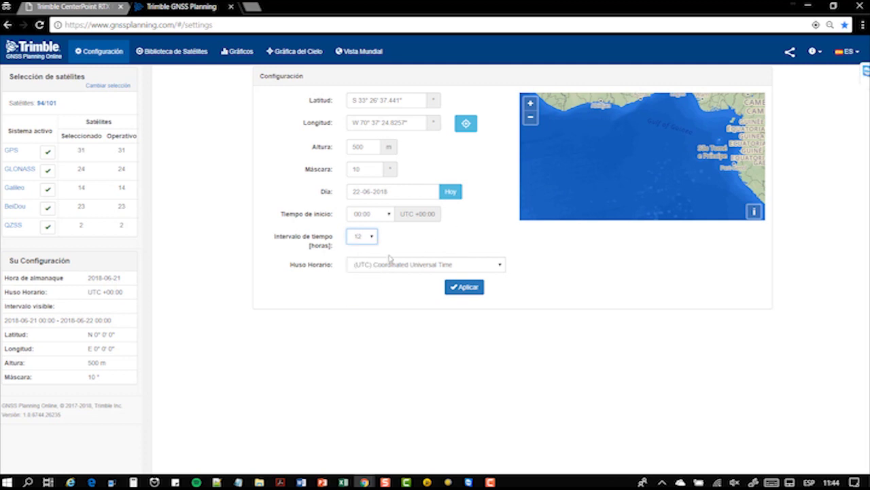
Set the time zone to (UTC-04:00) Santiago and apply the configuration
{"action": "left_click", "coordinate": [465, 264]}
{"action": "scroll", "coordinate": [485, 124], "scroll_direction": "up", "scroll_amount": 3}
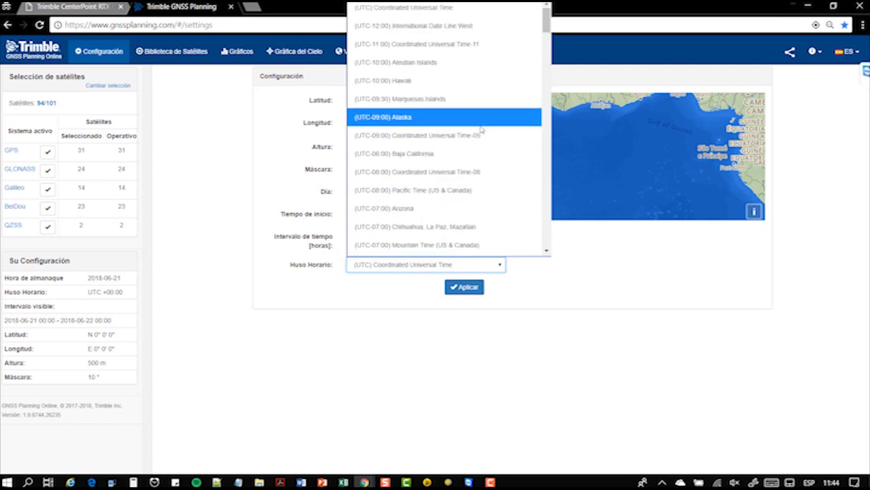
{"action": "scroll", "coordinate": [428, 146], "scroll_direction": "down", "scroll_amount": 5}
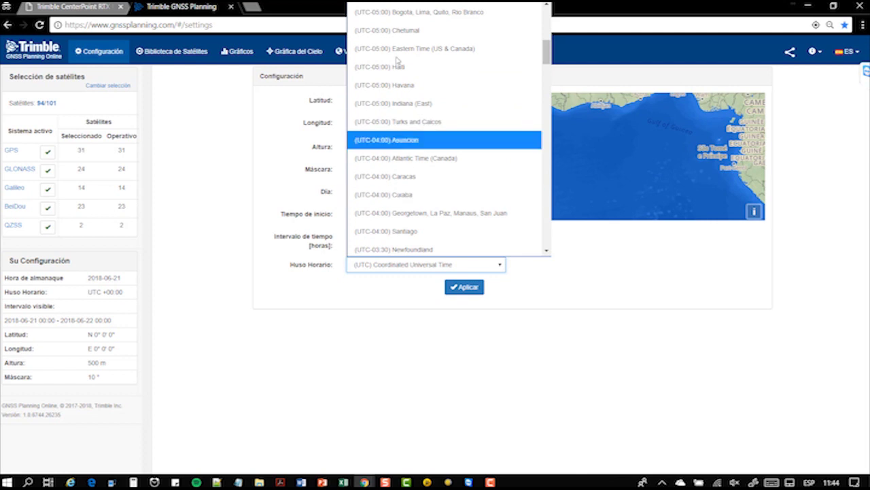
{"action": "left_click", "coordinate": [413, 231]}
{"action": "left_click", "coordinate": [461, 290]}
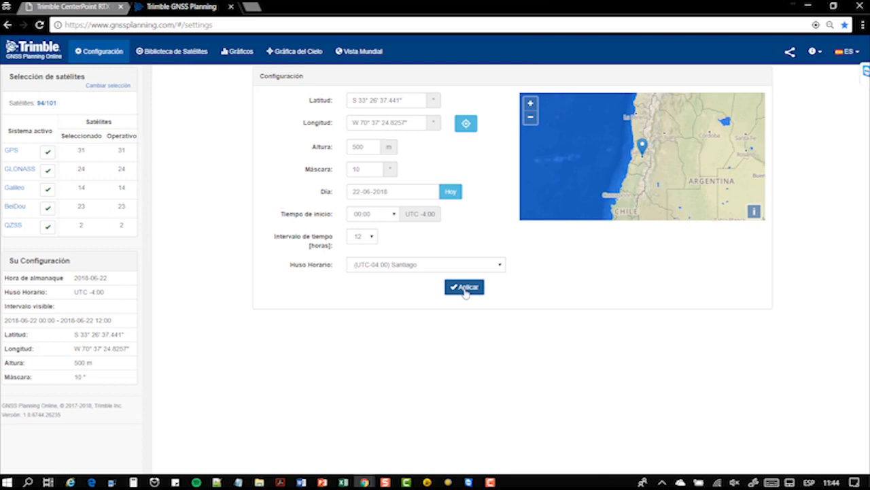
Examine the detected location marker on the map at street level
{"action": "left_click", "coordinate": [531, 105]}
{"action": "left_click", "coordinate": [531, 104]}
{"action": "left_click", "coordinate": [531, 104]}
{"action": "left_click", "coordinate": [531, 104]}
{"action": "left_click", "coordinate": [531, 105]}
{"action": "left_click", "coordinate": [531, 106]}
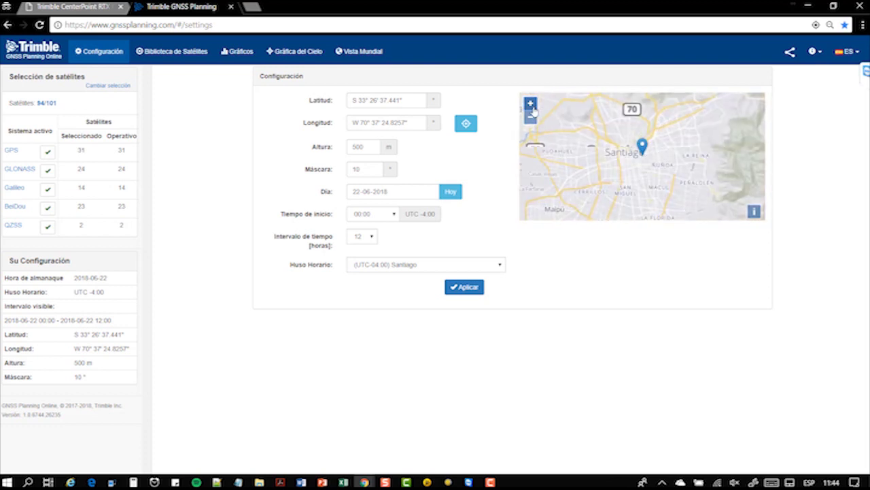
{"action": "left_click", "coordinate": [531, 105]}
{"action": "left_click", "coordinate": [531, 105]}
{"action": "left_click", "coordinate": [531, 105]}
{"action": "left_click", "coordinate": [532, 105]}
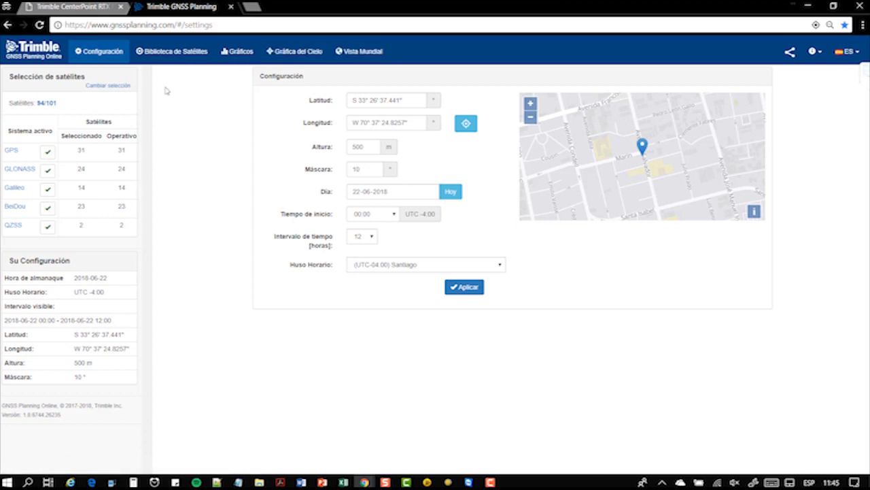
Try deactivating the GPS, GLONASS and Galileo systems in the satellite selection, and reactivate all three
{"action": "left_click", "coordinate": [46, 151]}
{"action": "left_click", "coordinate": [47, 170]}
{"action": "left_click", "coordinate": [47, 188]}
{"action": "left_click", "coordinate": [48, 170]}
{"action": "left_click", "coordinate": [46, 151]}
{"action": "left_click", "coordinate": [48, 189]}
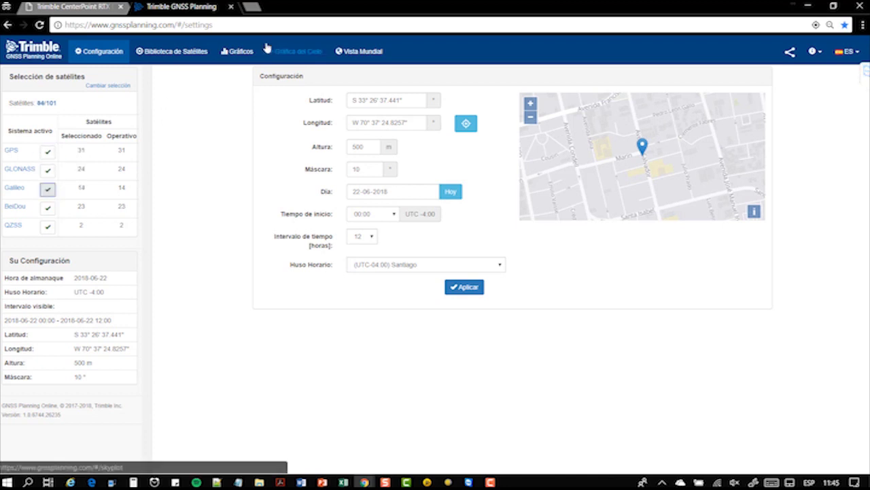
Open the satellite library's GPS list and try deselecting and reselecting satellite G01
{"action": "left_click", "coordinate": [182, 57]}
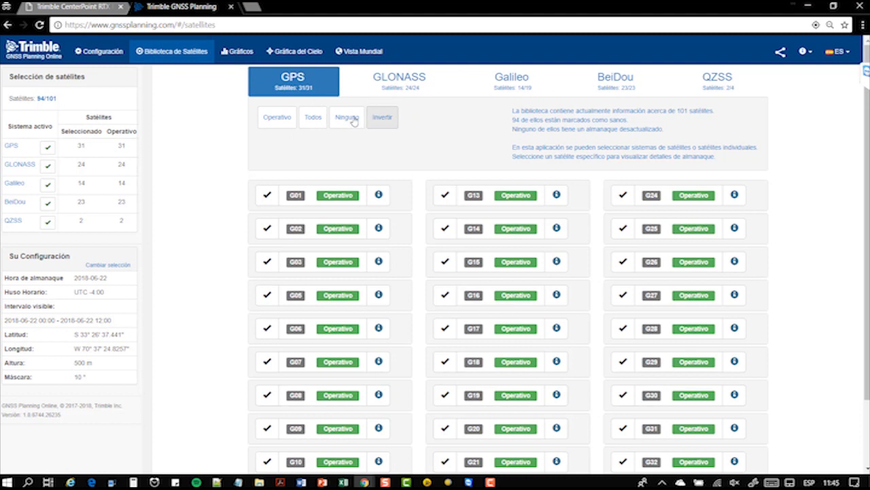
{"action": "scroll", "coordinate": [446, 197], "scroll_direction": "down", "scroll_amount": 1}
{"action": "scroll", "coordinate": [385, 212], "scroll_direction": "up", "scroll_amount": 1}
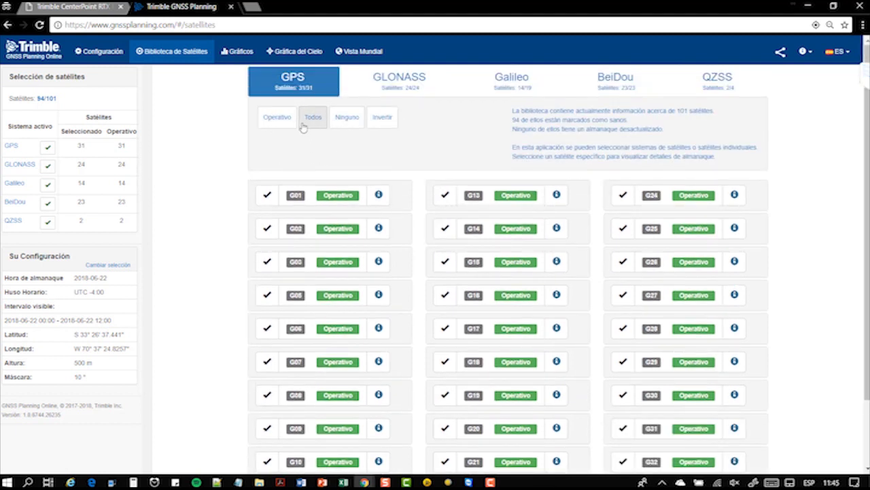
{"action": "left_click", "coordinate": [267, 195]}
{"action": "left_click", "coordinate": [267, 195]}
Expand the details of GPS satellite G01 and examine its status, orbital parameters and almanac time
{"action": "left_click", "coordinate": [379, 195]}
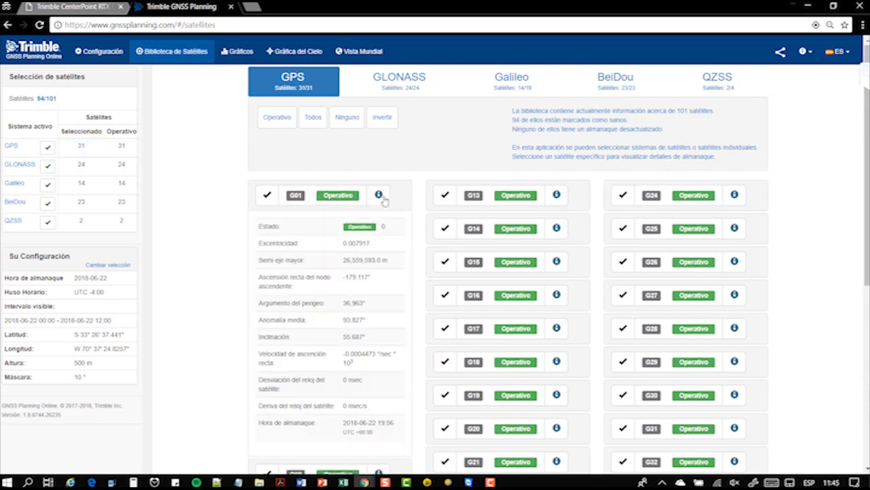
{"action": "scroll", "coordinate": [390, 206], "scroll_direction": "down", "scroll_amount": 1}
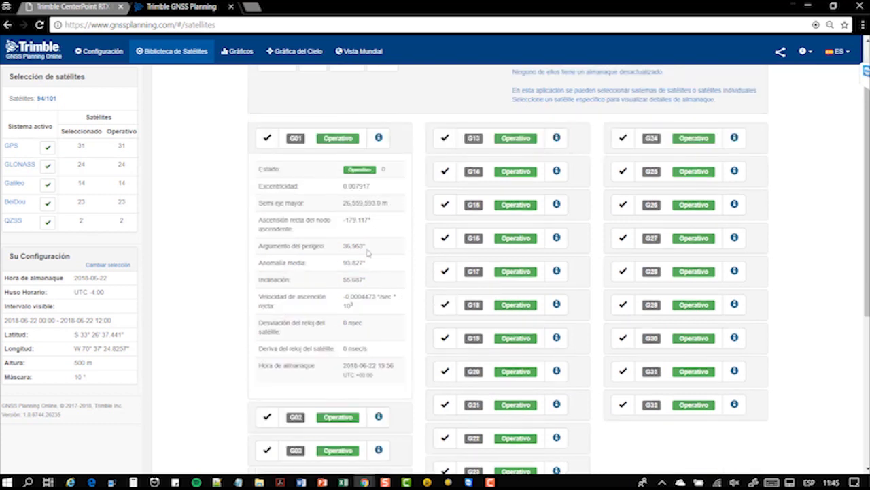
{"action": "left_click_drag", "start_coordinate": [380, 221], "coordinate": [343, 202]}
{"action": "left_click", "coordinate": [369, 272]}
{"action": "scroll", "coordinate": [366, 297], "scroll_direction": "down", "scroll_amount": 5}
{"action": "scroll", "coordinate": [364, 297], "scroll_direction": "up", "scroll_amount": 6}
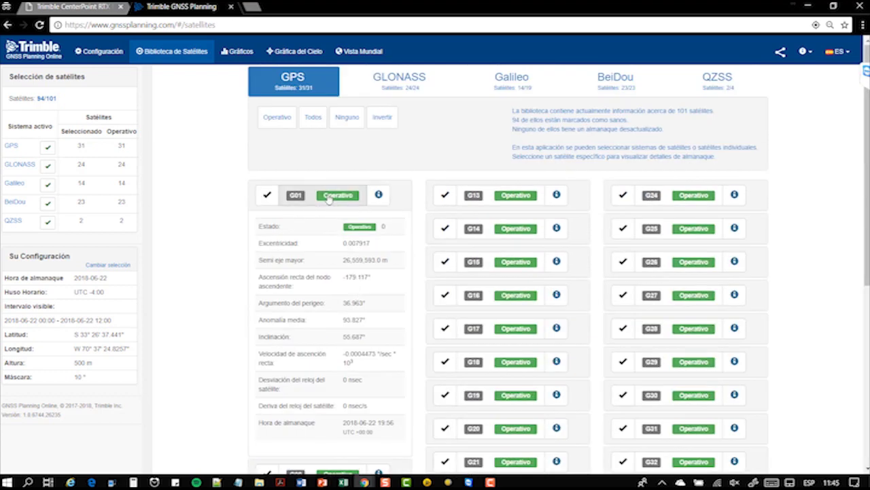
{"action": "left_click", "coordinate": [329, 198]}
{"action": "left_click", "coordinate": [332, 197]}
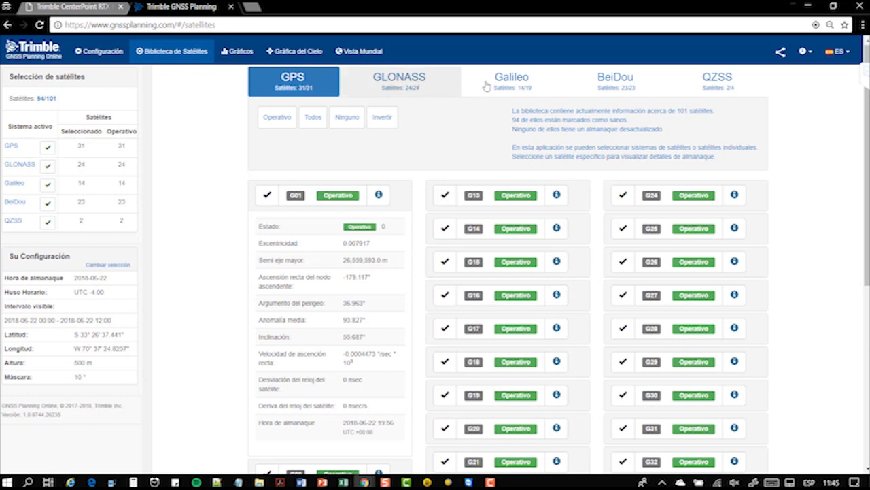
View the Galileo and BeiDou satellite lists in the library to check which satellites are operational
{"action": "left_click", "coordinate": [527, 82]}
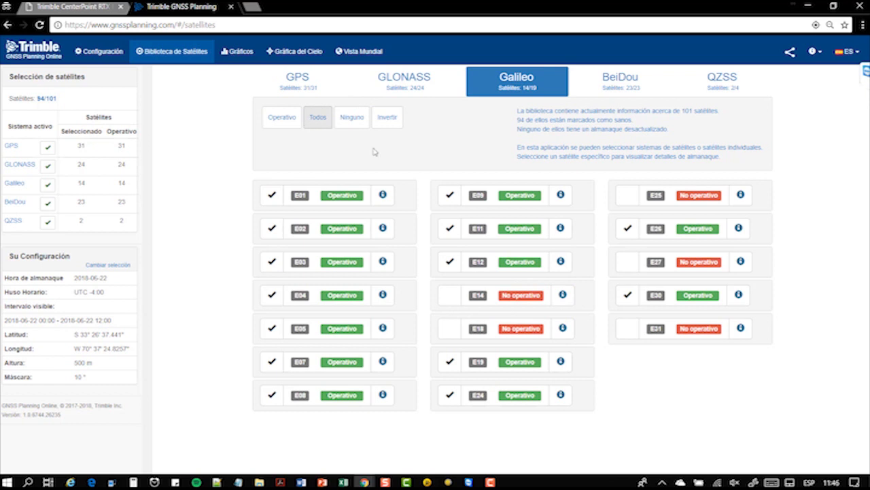
{"action": "left_click", "coordinate": [642, 84]}
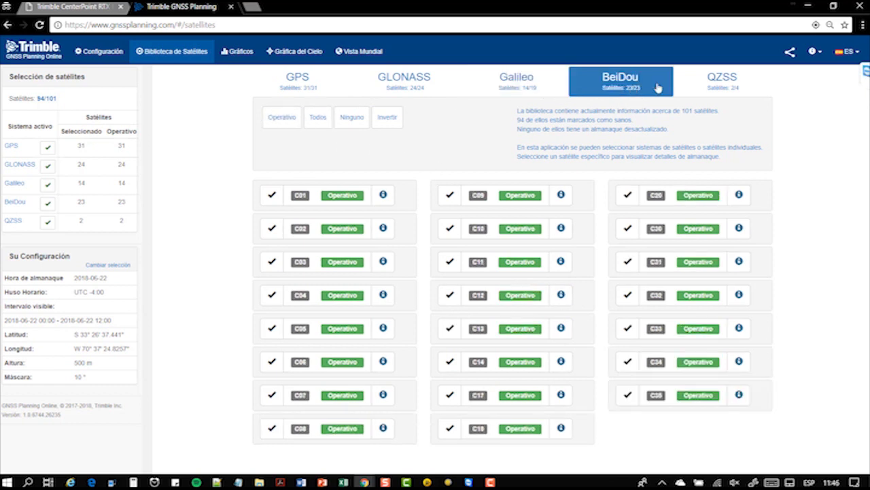
View the QZSS satellite list, return to the GPS list and collapse satellite G01's details
{"action": "left_click", "coordinate": [707, 82]}
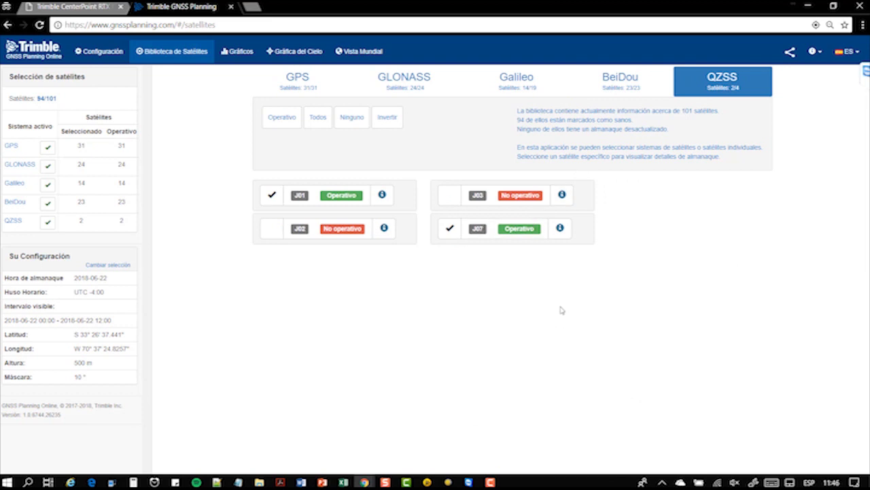
{"action": "left_click", "coordinate": [303, 86]}
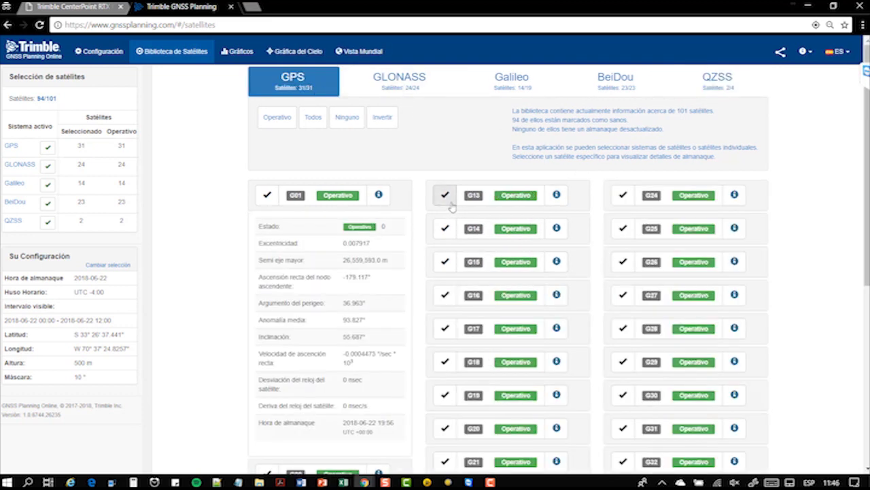
{"action": "left_click", "coordinate": [326, 196]}
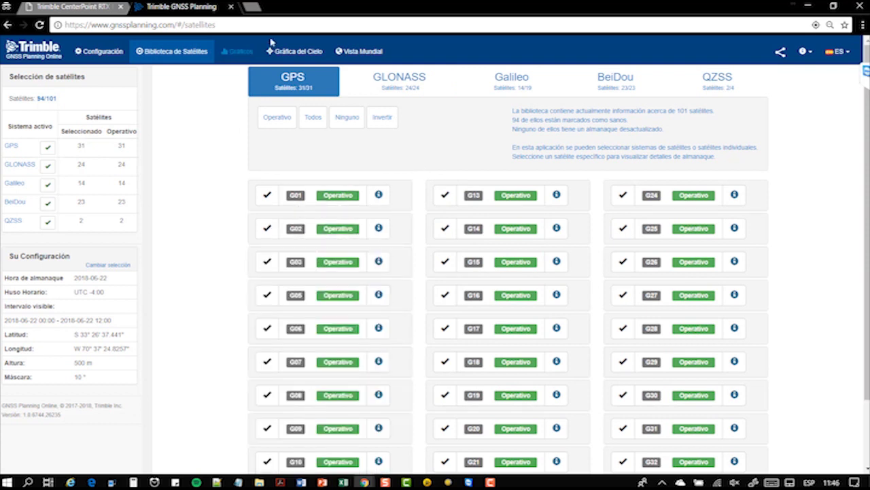
Check the satellite status in the GLONASS, Galileo, BeiDou and QZSS lists of the library
{"action": "left_click", "coordinate": [411, 88]}
{"action": "left_click", "coordinate": [529, 77]}
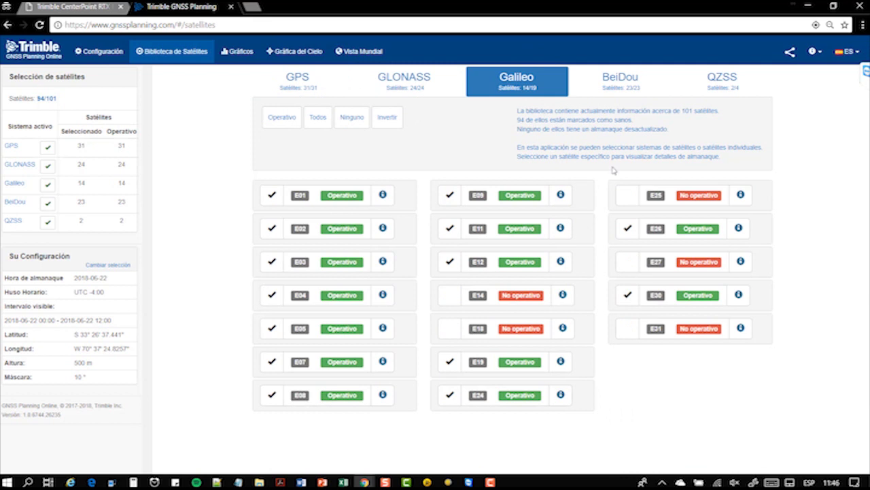
{"action": "left_click", "coordinate": [627, 89]}
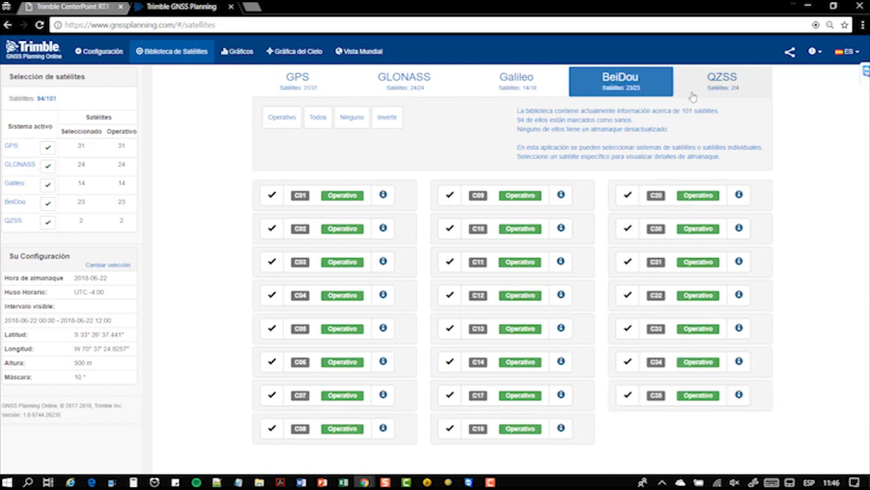
{"action": "left_click", "coordinate": [691, 92]}
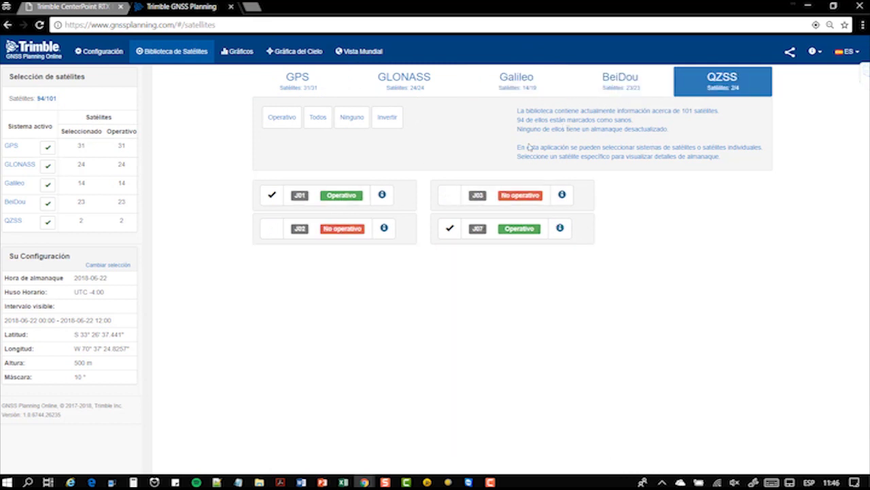
Open the charts page and examine the satellite elevation and number-of-satellites charts for all active systems
{"action": "left_click", "coordinate": [239, 53]}
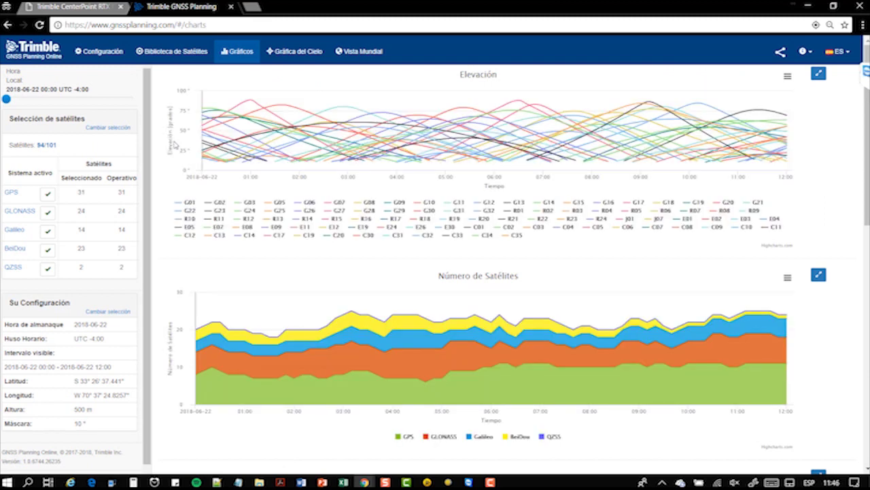
{"action": "scroll", "coordinate": [406, 150], "scroll_direction": "down", "scroll_amount": 2}
{"action": "scroll", "coordinate": [406, 149], "scroll_direction": "up", "scroll_amount": 2}
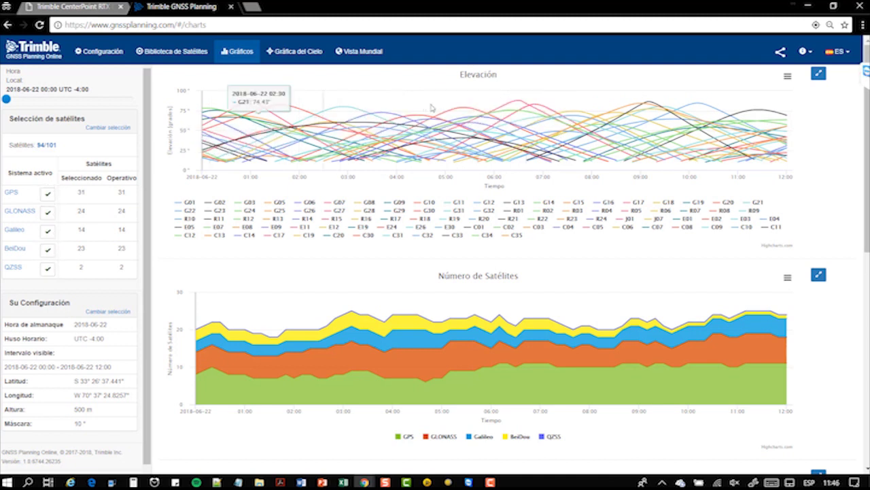
Deactivate the GPS, QZSS and BeiDou systems so the charts cover only GLONASS and Galileo
{"action": "left_click", "coordinate": [47, 193]}
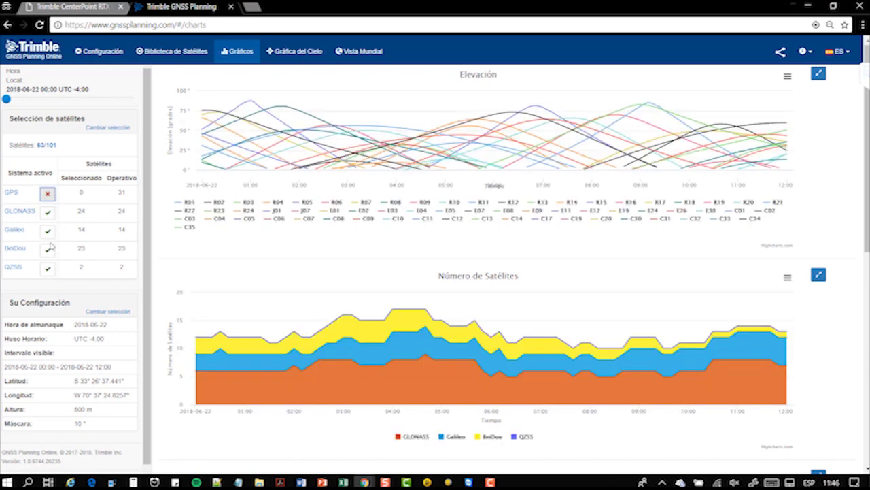
{"action": "left_click", "coordinate": [48, 269]}
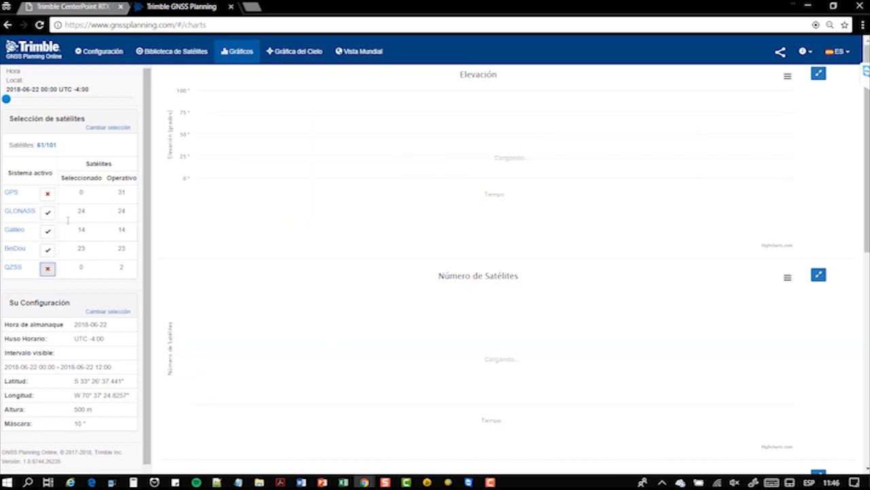
{"action": "left_click", "coordinate": [49, 250]}
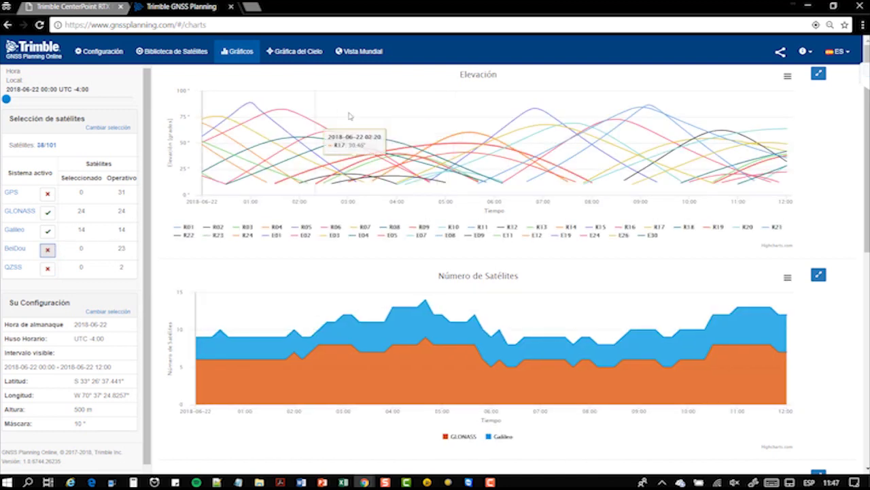
Reactivate GPS and deactivate Galileo and GLONASS so the charts cover GPS satellites only
{"action": "left_click", "coordinate": [47, 194]}
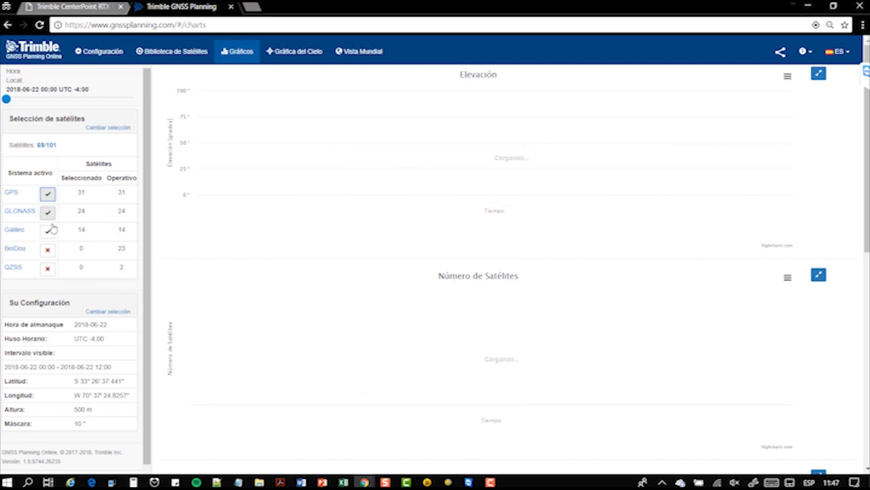
{"action": "left_click", "coordinate": [49, 231]}
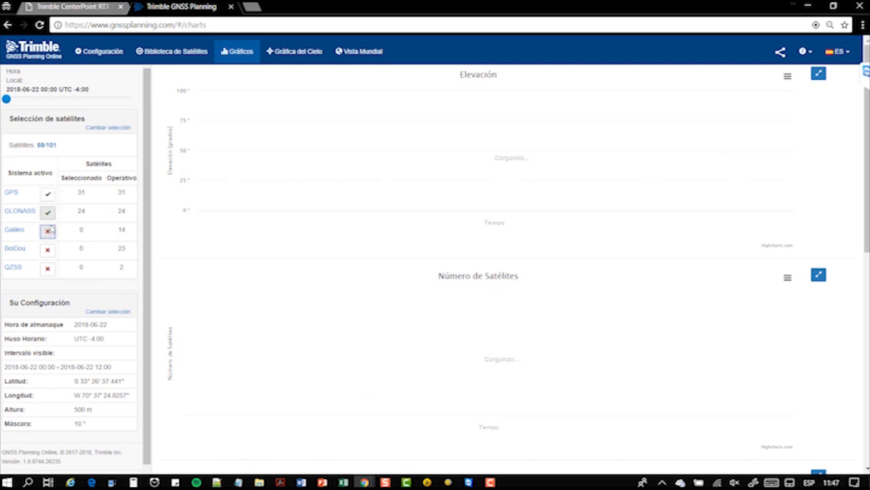
{"action": "left_click", "coordinate": [48, 213]}
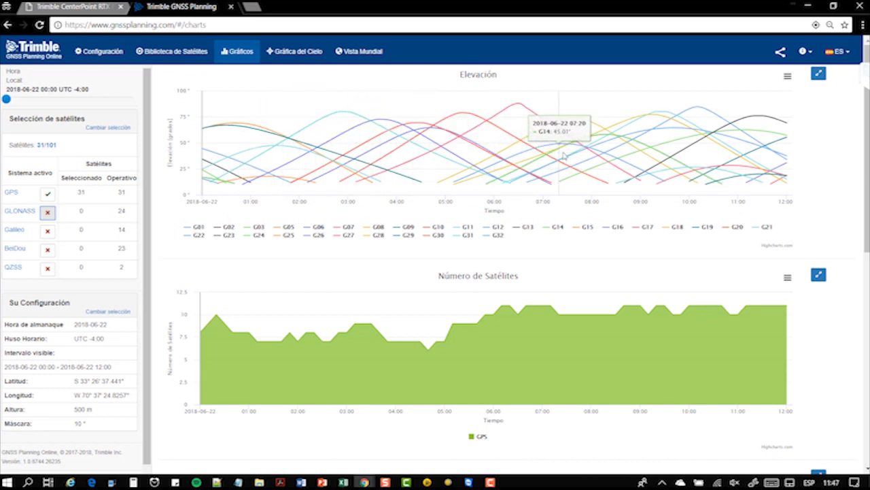
Reactivate Galileo alongside GPS and examine the number-of-satellites and DOPs charts over the planned interval
{"action": "scroll", "coordinate": [542, 181], "scroll_direction": "down", "scroll_amount": 1}
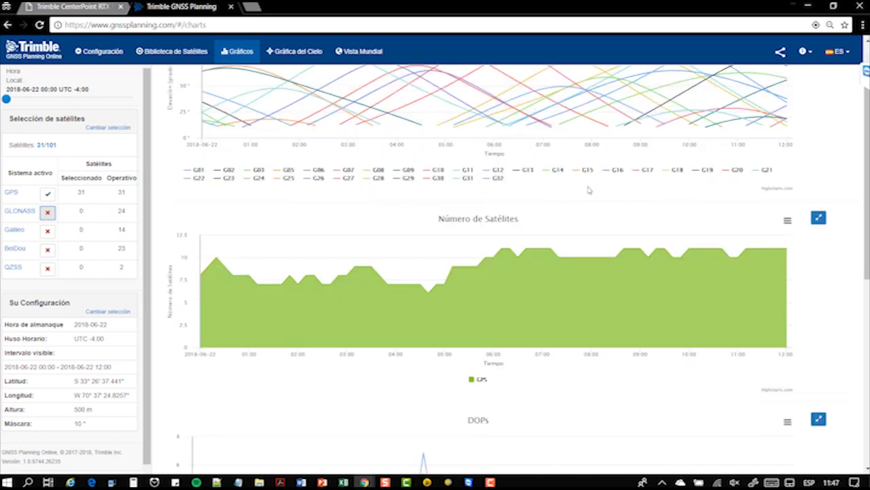
{"action": "left_click", "coordinate": [47, 231]}
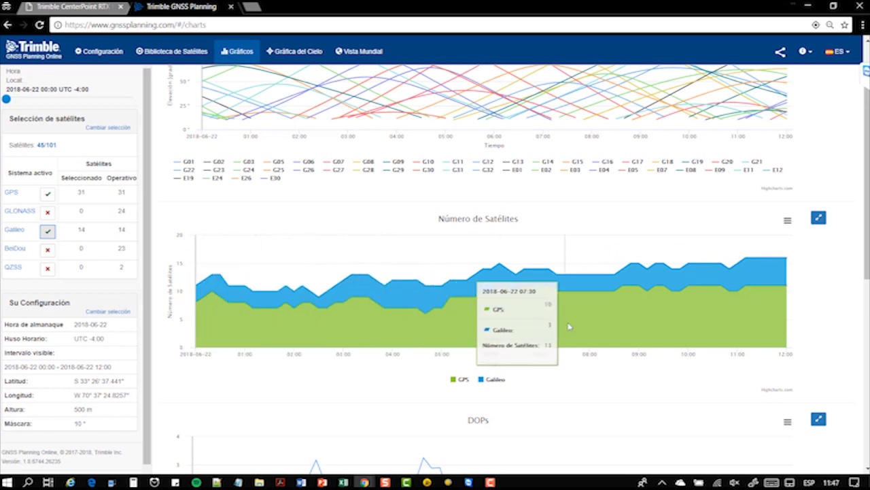
{"action": "scroll", "coordinate": [635, 291], "scroll_direction": "down", "scroll_amount": 1}
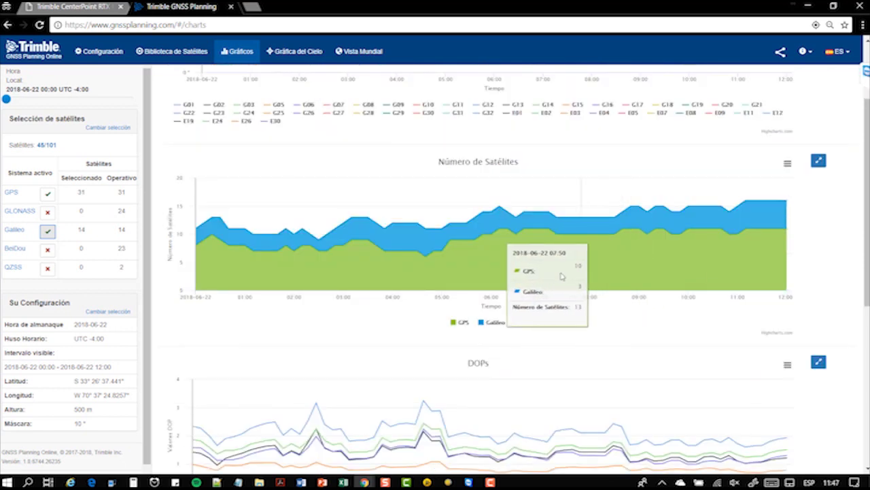
{"action": "scroll", "coordinate": [517, 278], "scroll_direction": "down", "scroll_amount": 1}
{"action": "scroll", "coordinate": [300, 346], "scroll_direction": "down", "scroll_amount": 2}
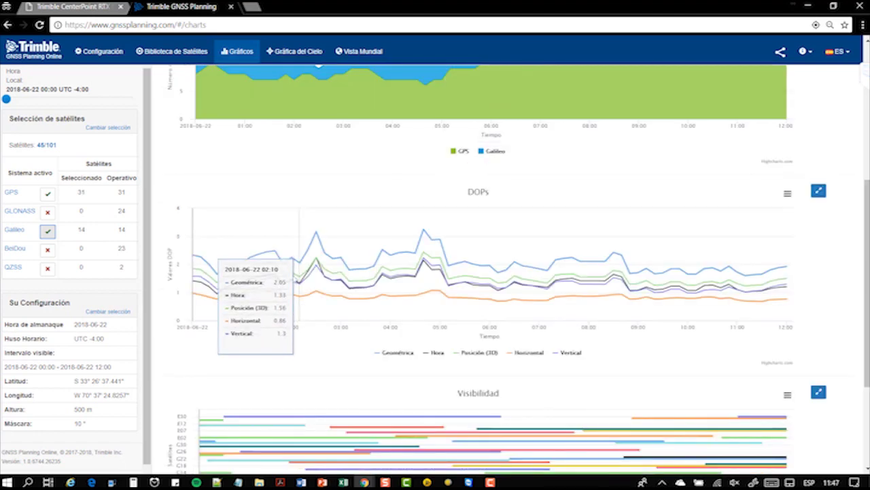